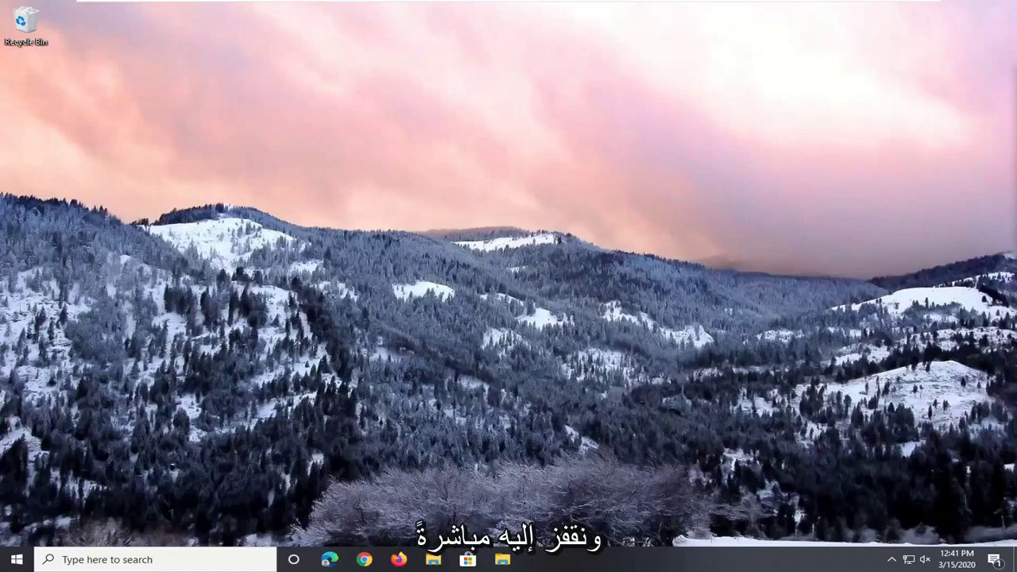
Search Start for regedit, run Registry Editor as administrator, and approve the UAC prompt
click(3, 560)
text(regedit)
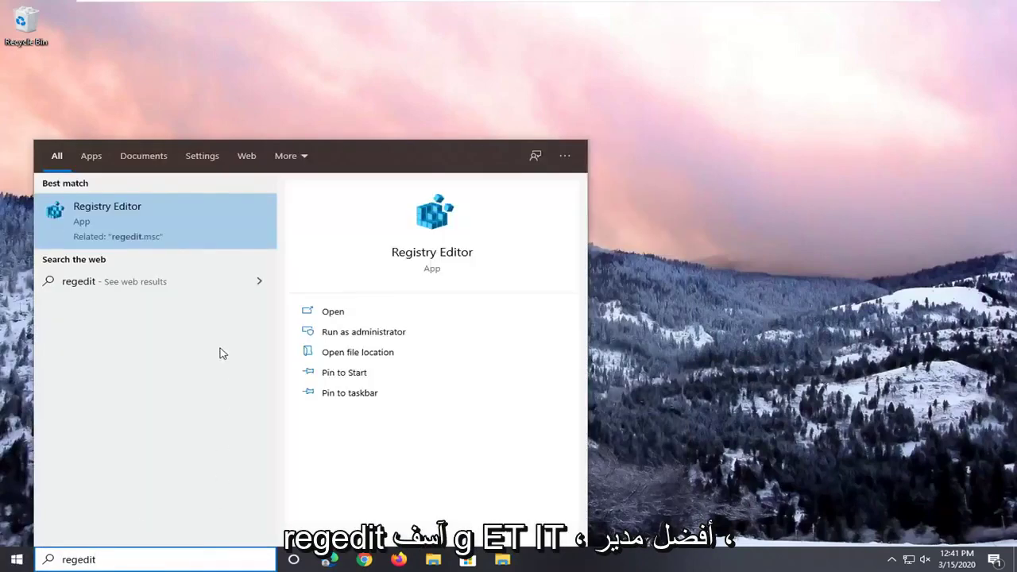
right_click(96, 215)
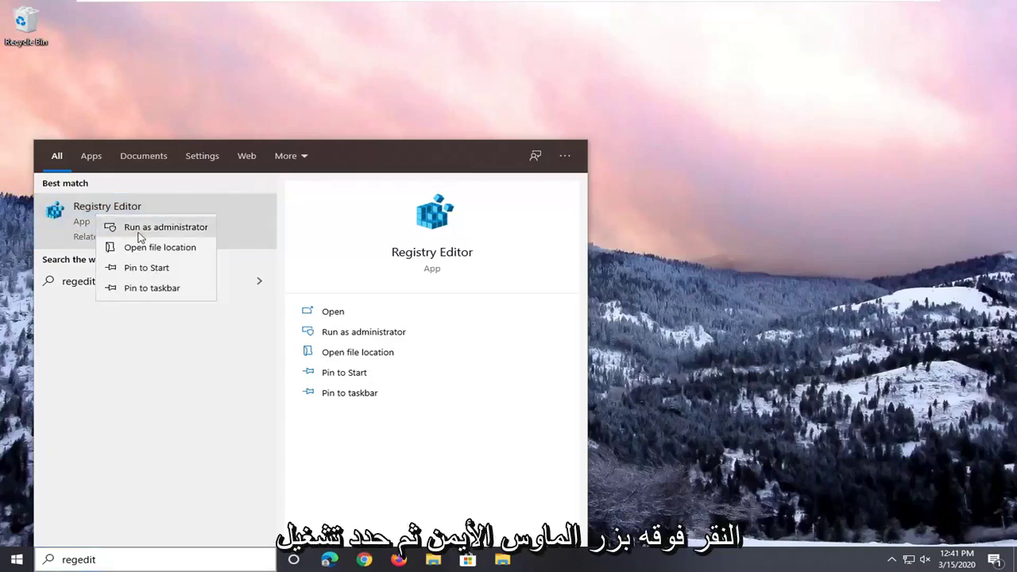
click(130, 232)
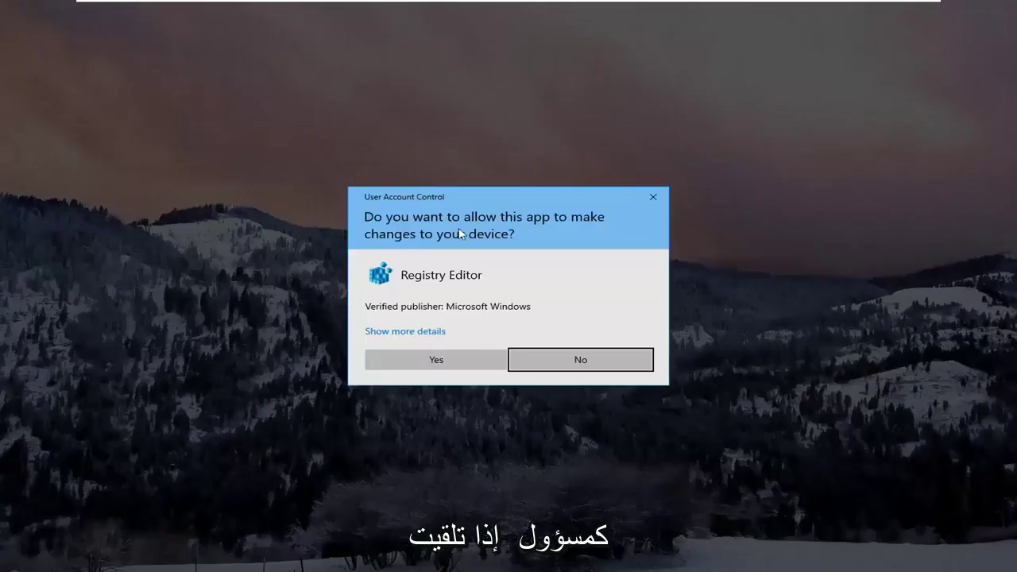
click(440, 367)
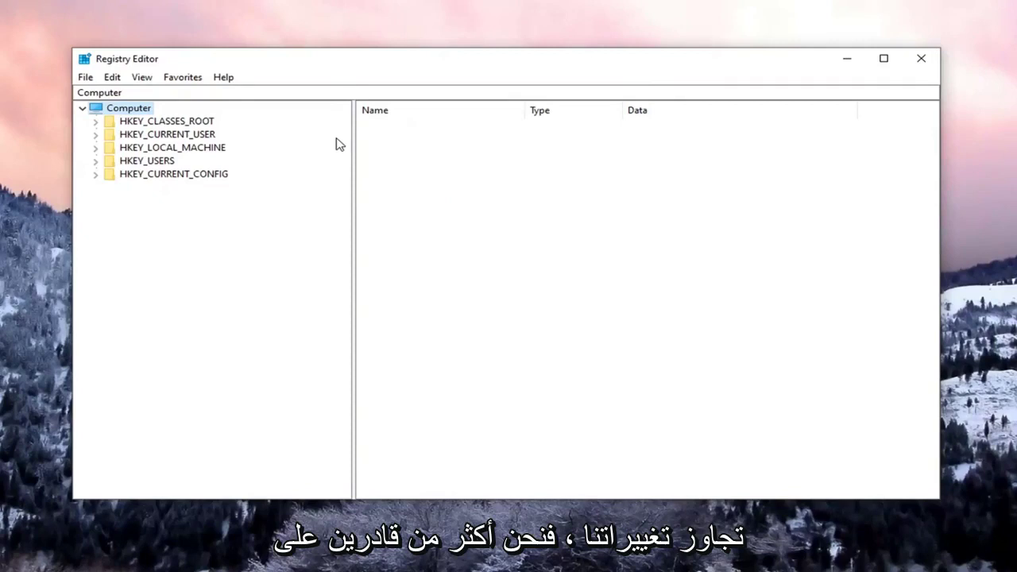
click(85, 77)
click(105, 109)
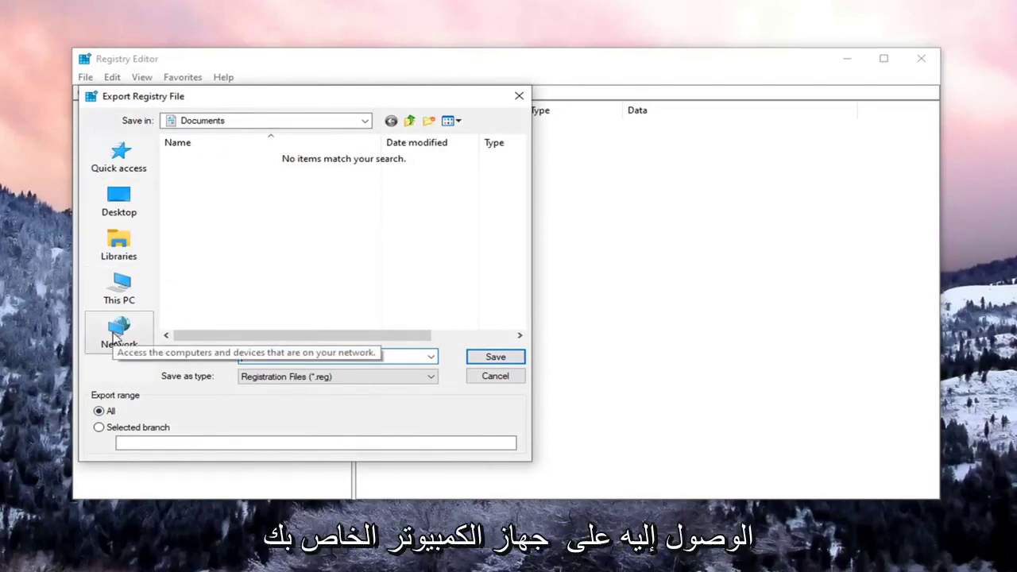
click(493, 378)
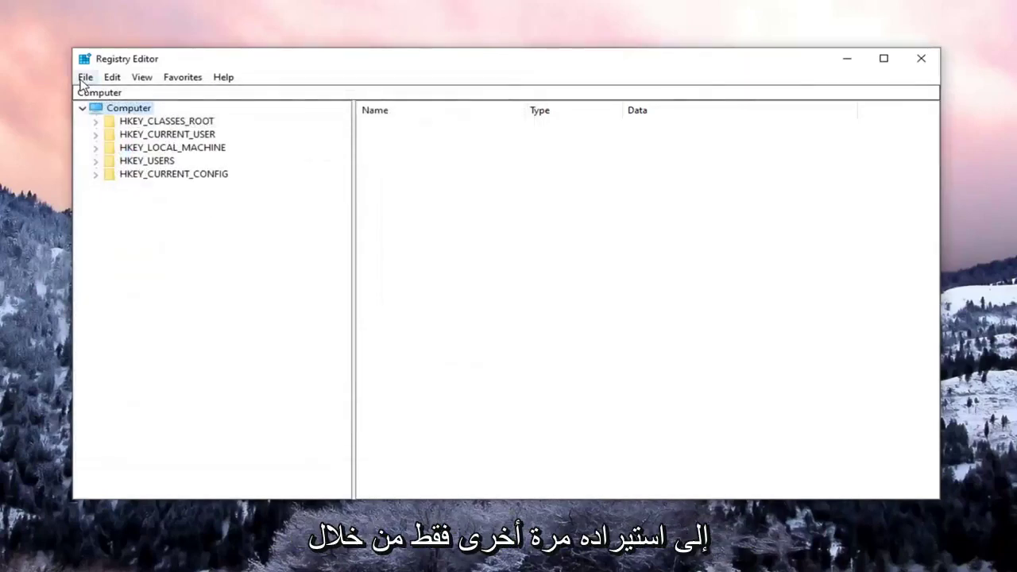
click(84, 77)
click(89, 93)
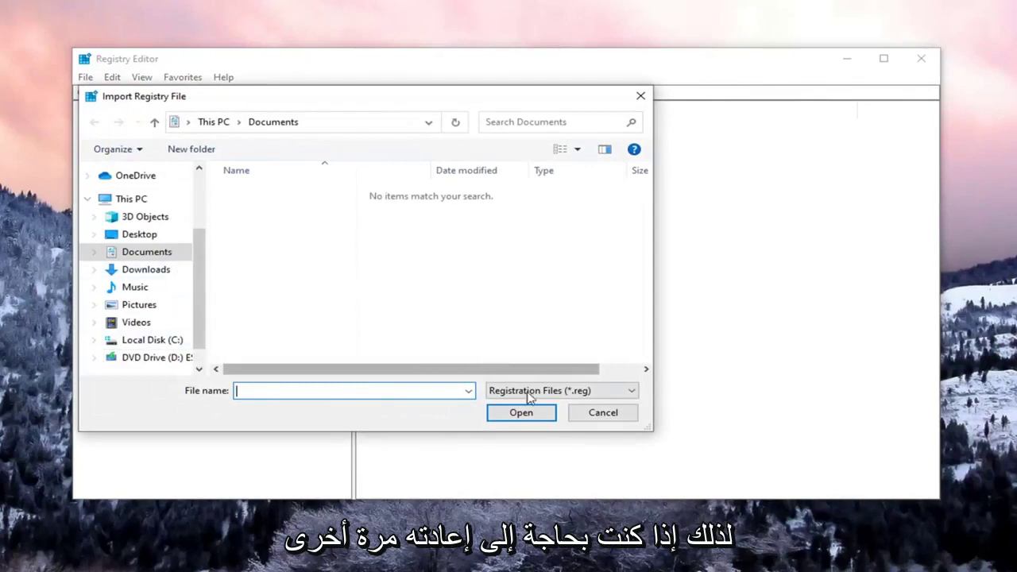
click(611, 419)
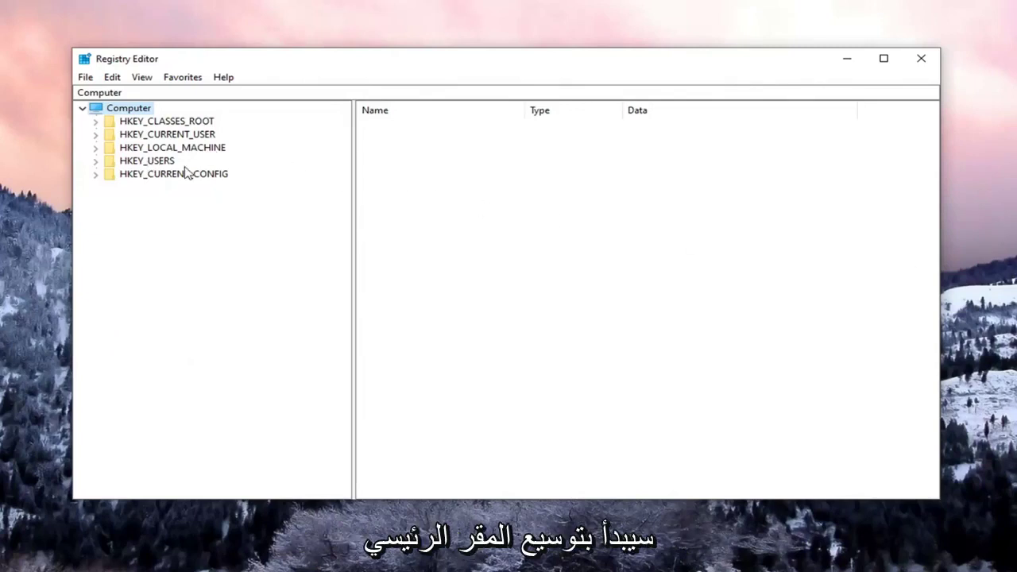
Expand HKEY_LOCAL_MACHINE > SYSTEM > CurrentControlSet > Services in the key tree
click(153, 147)
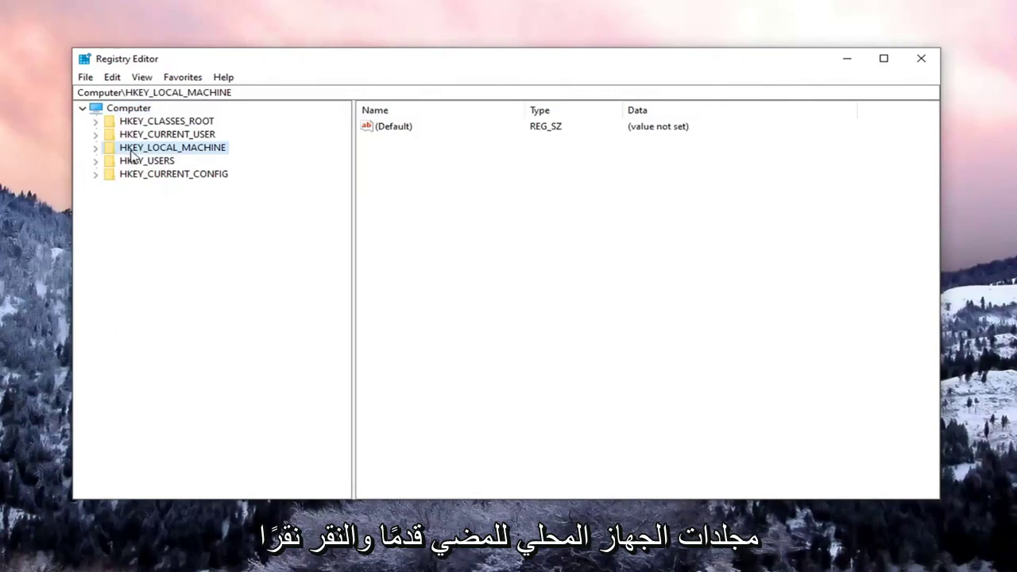
double_click(138, 149)
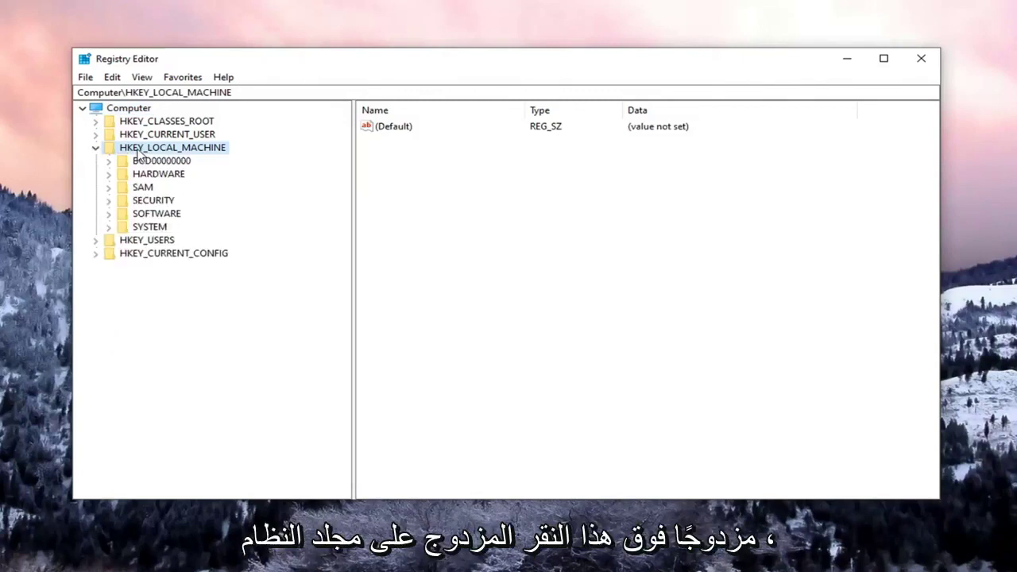
click(148, 228)
double_click(146, 228)
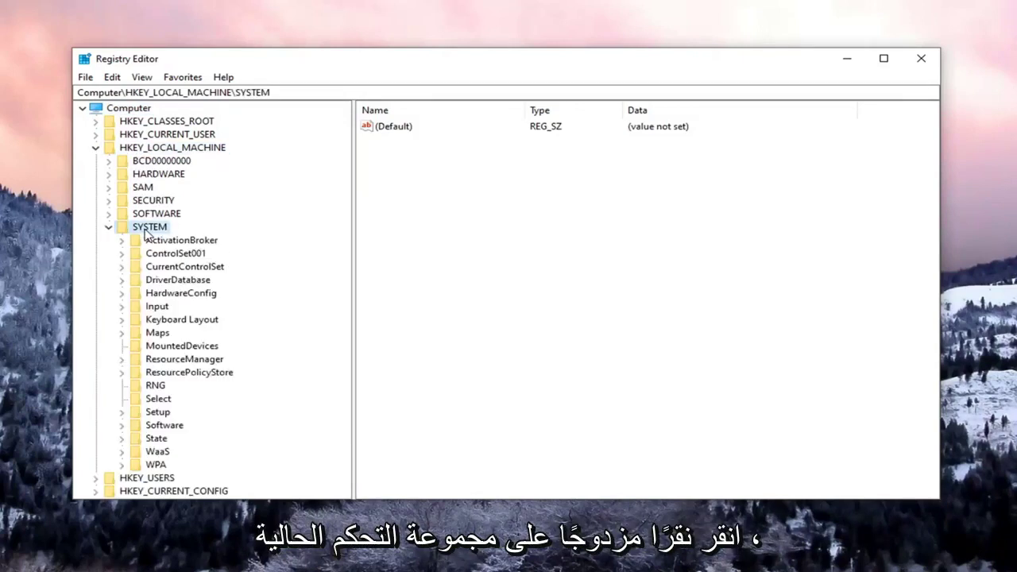
click(176, 270)
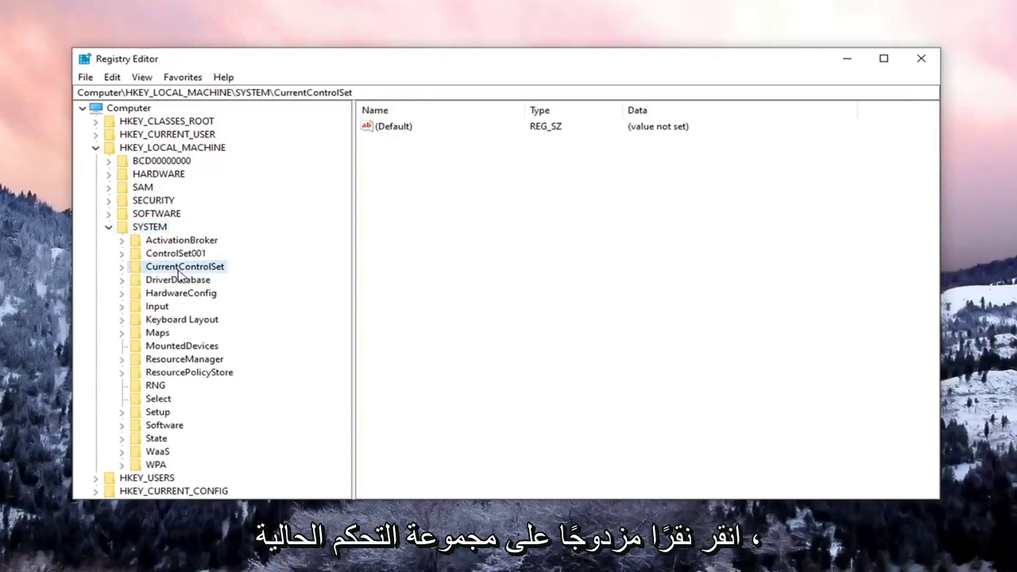
double_click(182, 275)
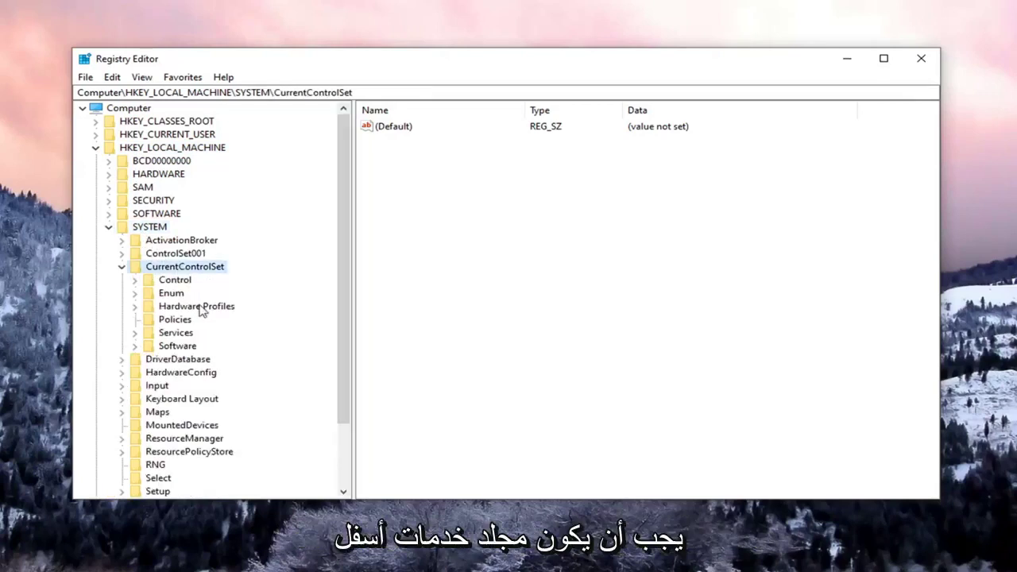
click(163, 335)
double_click(176, 334)
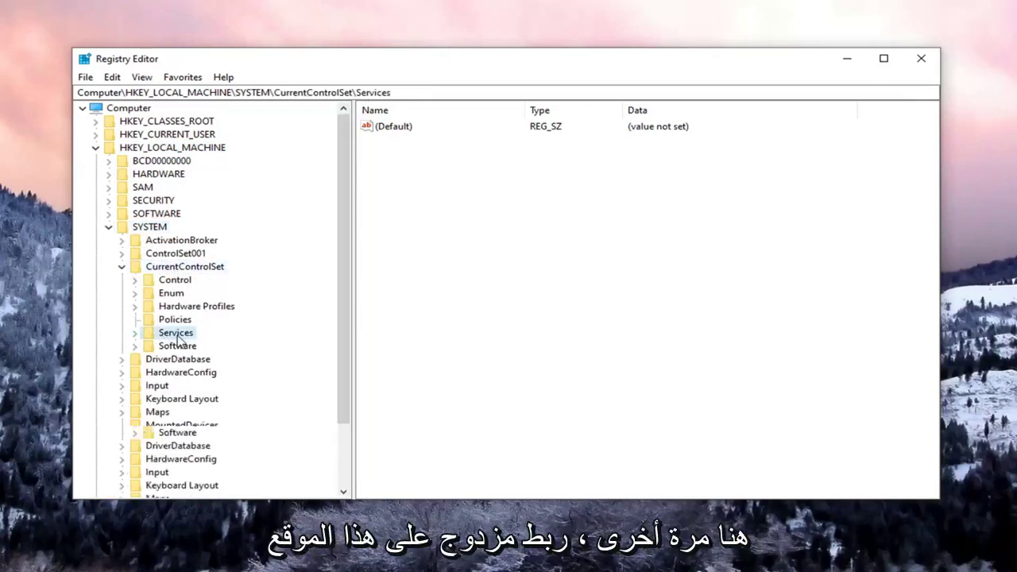
Scroll down to the TokenBroker service key and select its Start value
scroll(200, 322, down, 9)
scroll(200, 322, down, 20)
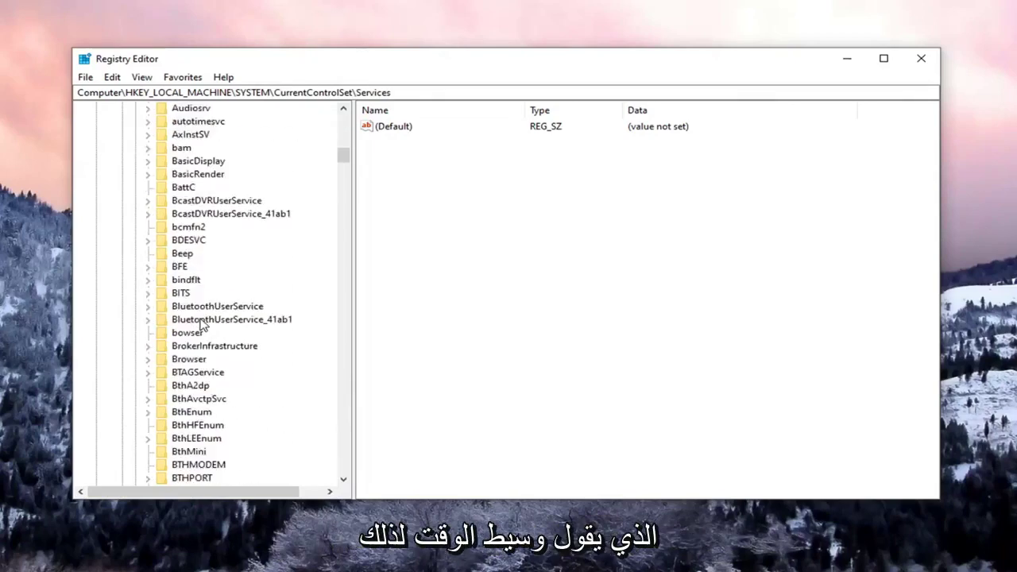
scroll(200, 322, down, 20)
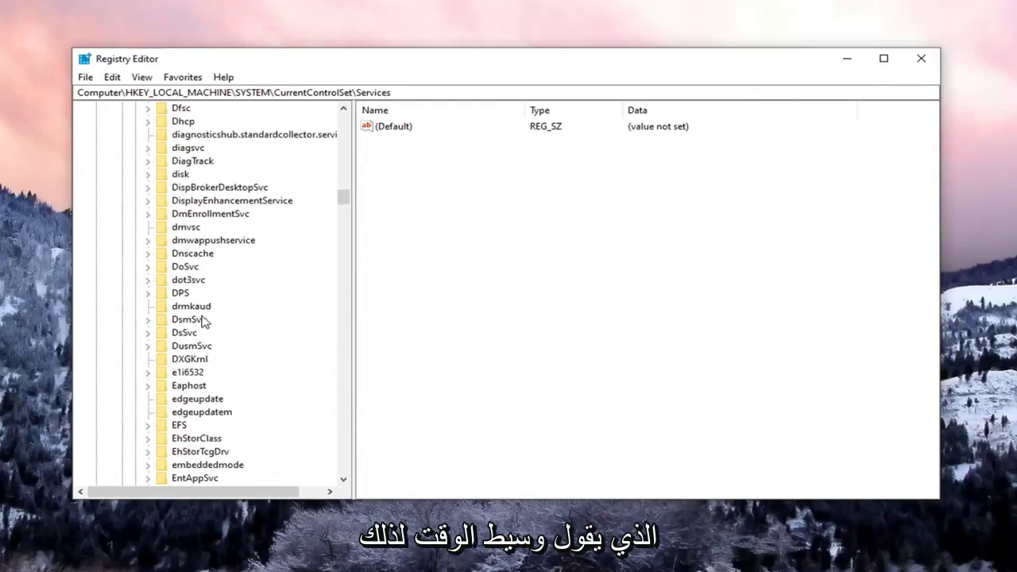
scroll(205, 310, down, 20)
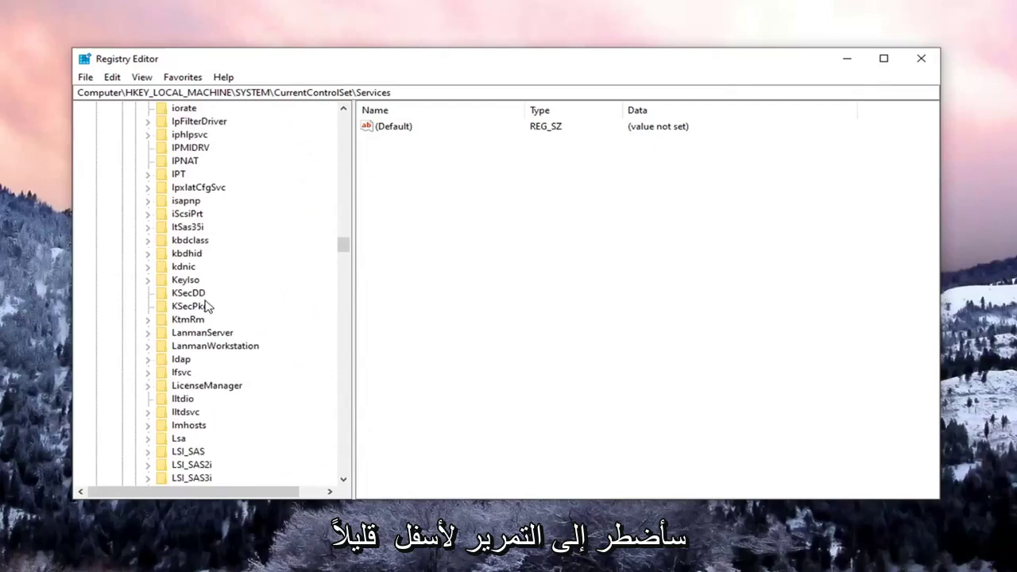
scroll(209, 318, down, 20)
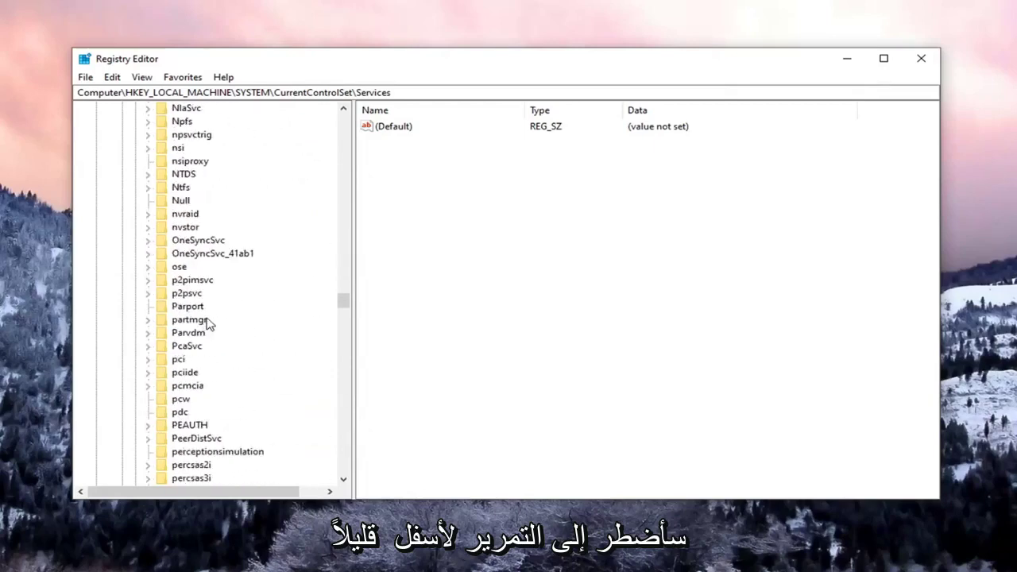
scroll(208, 334, down, 18)
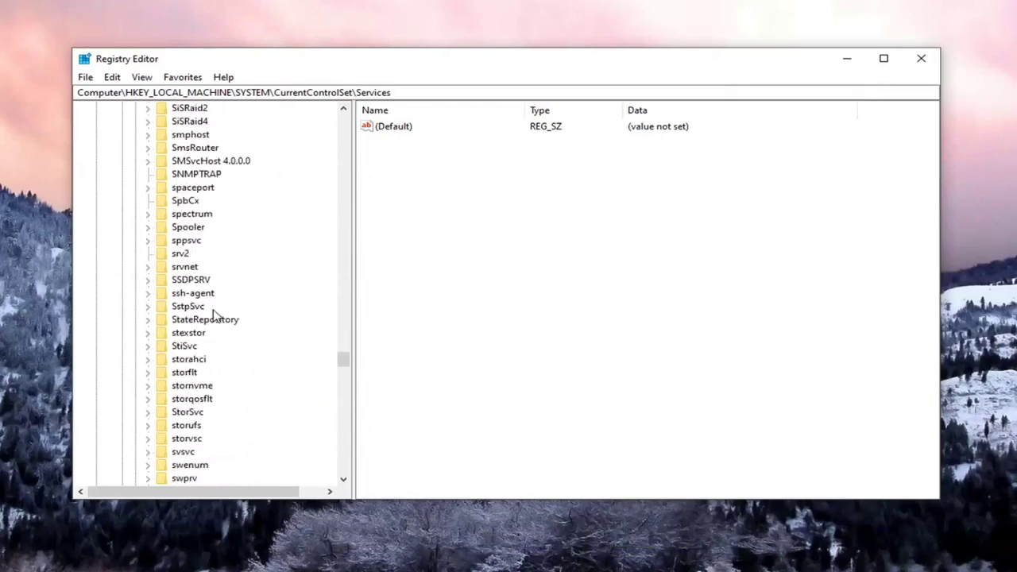
click(191, 346)
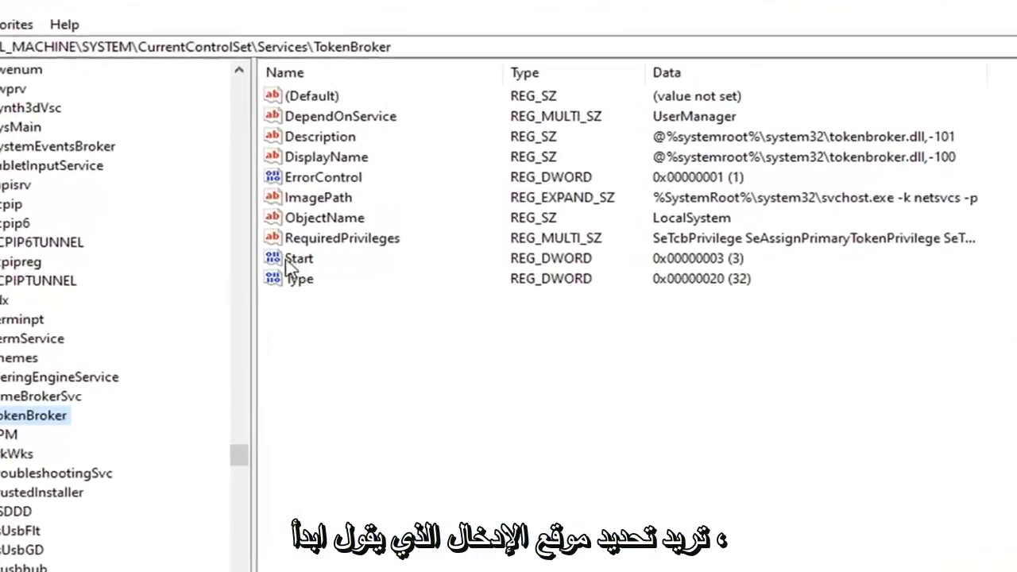
click(381, 237)
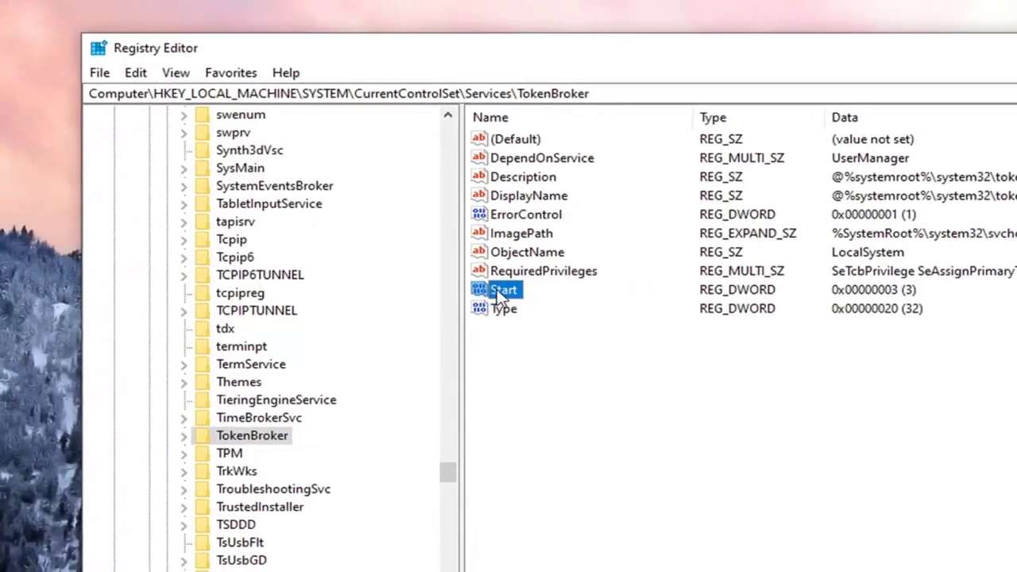
Edit TokenBroker's Start DWORD, replacing value data 3 with 4, and confirm
double_click(502, 291)
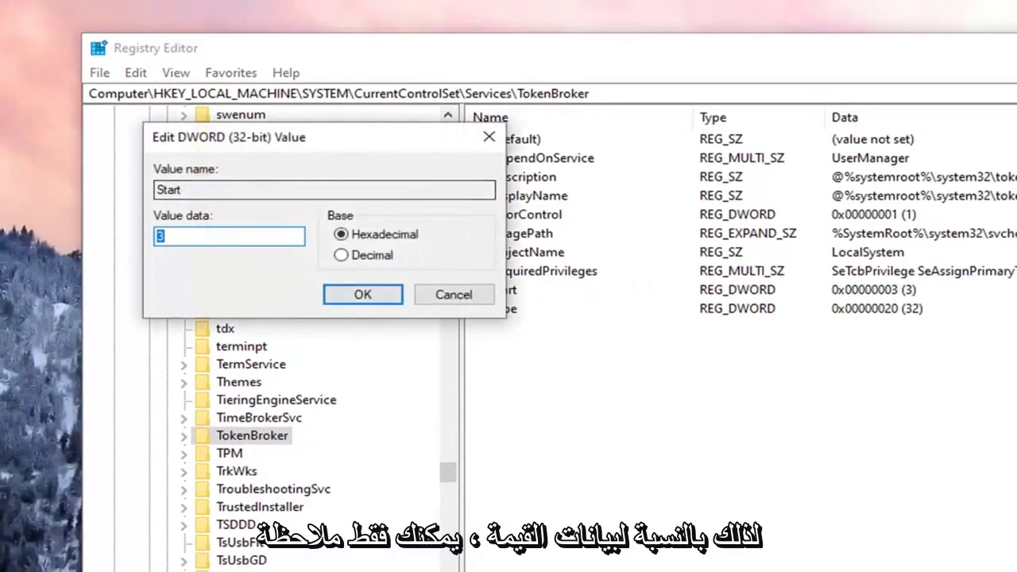
click(165, 243)
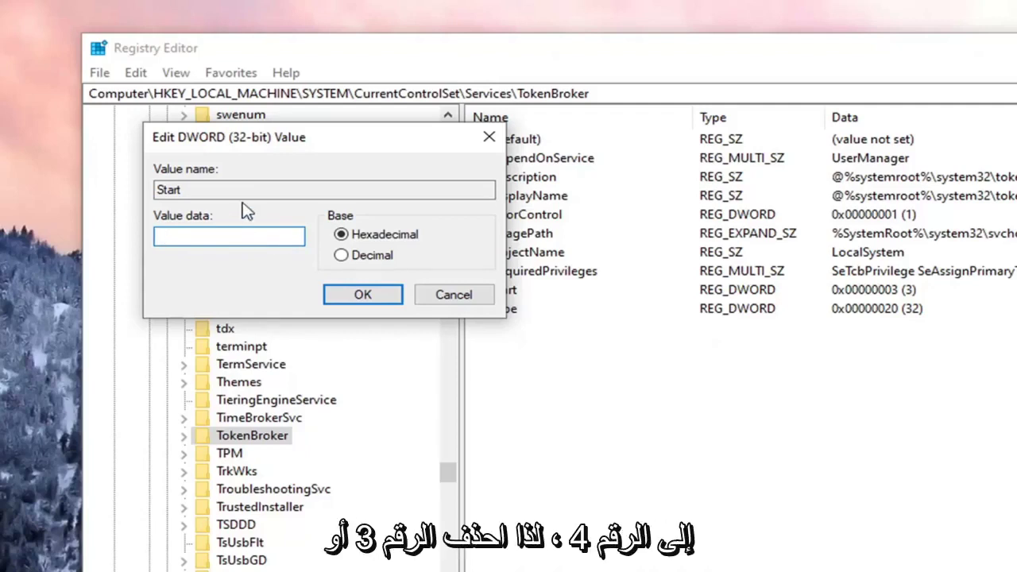
text(4)
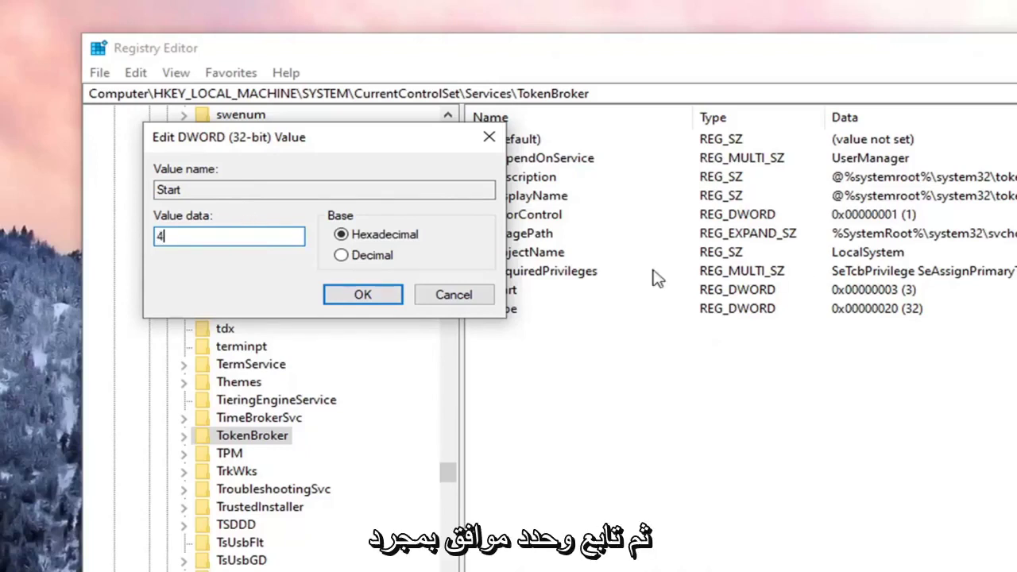
click(363, 299)
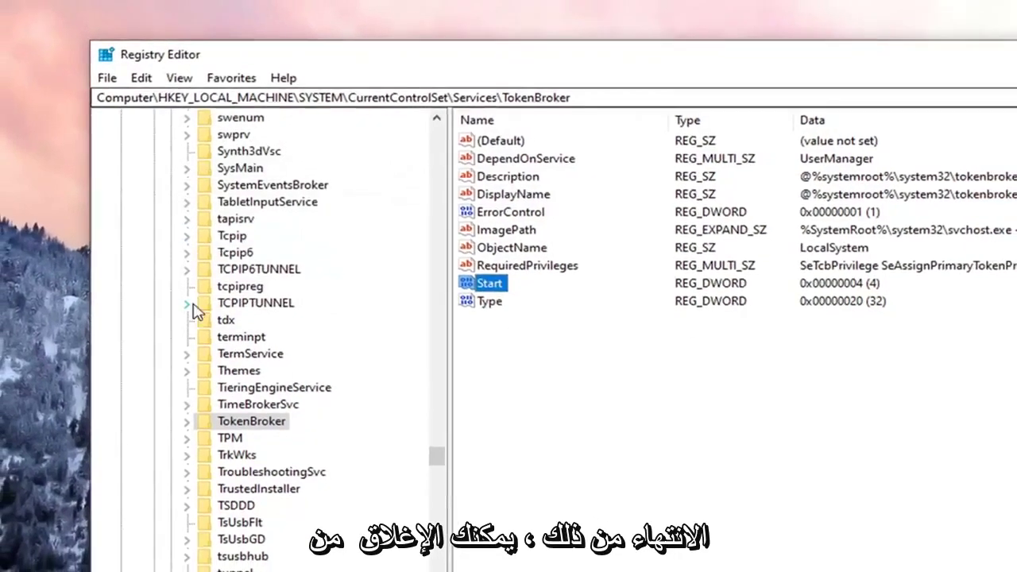
Collapse Services, CurrentControlSet, SYSTEM and HKEY_LOCAL_MACHINE, select Computer, and close Registry Editor
drag(426, 441, 422, 292)
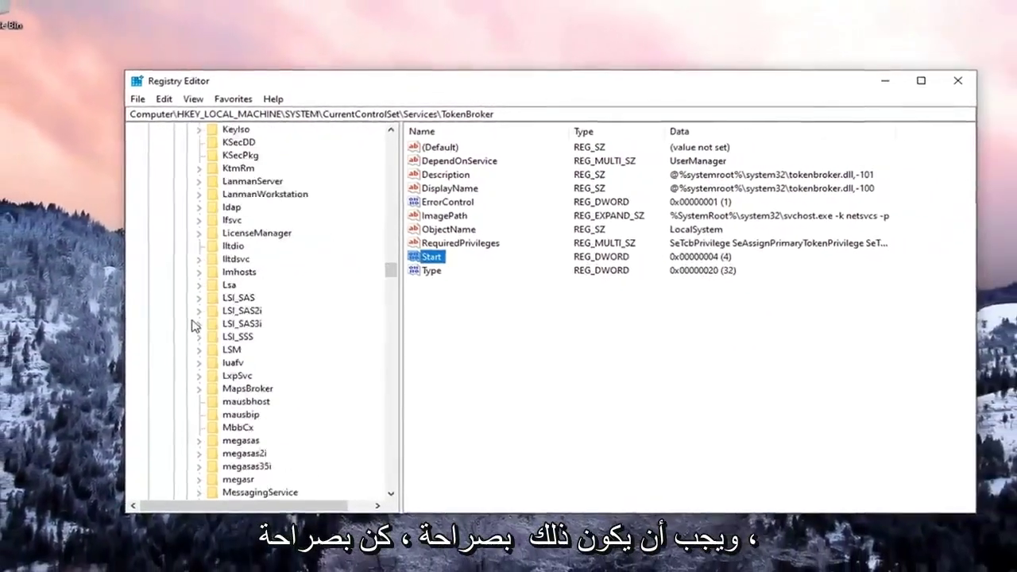
scroll(195, 326, up, 20)
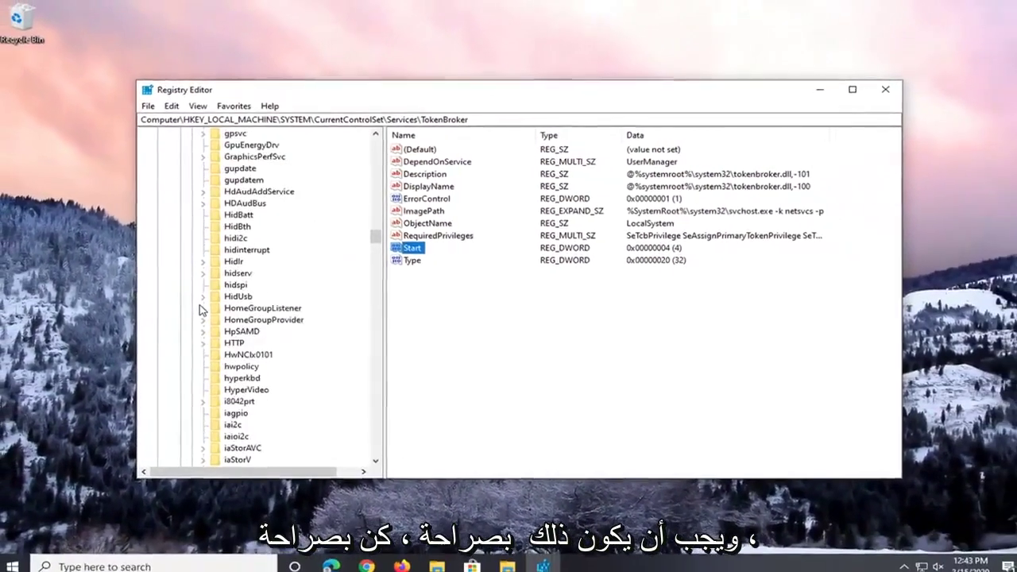
scroll(209, 308, up, 8)
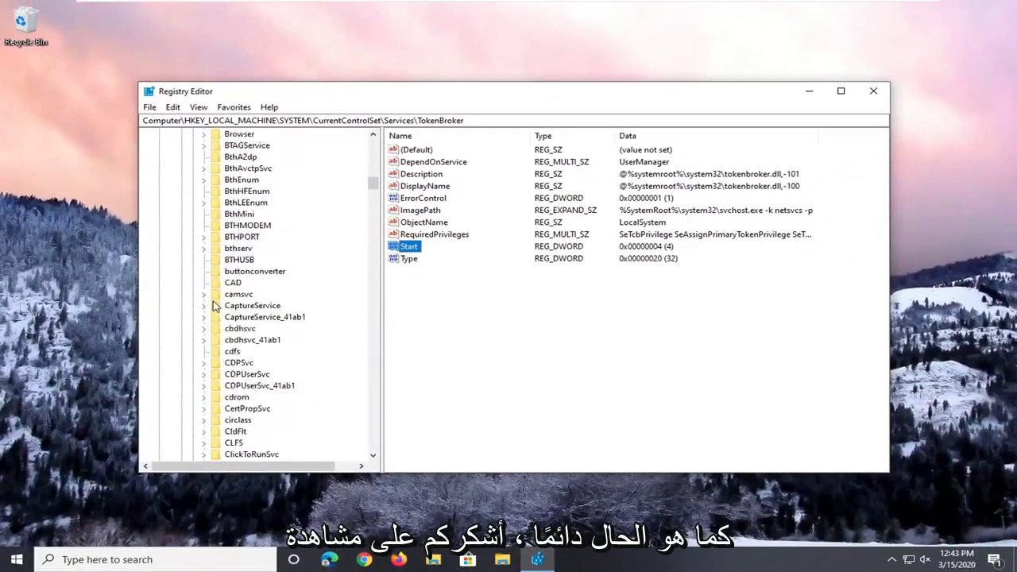
scroll(213, 306, up, 20)
click(191, 294)
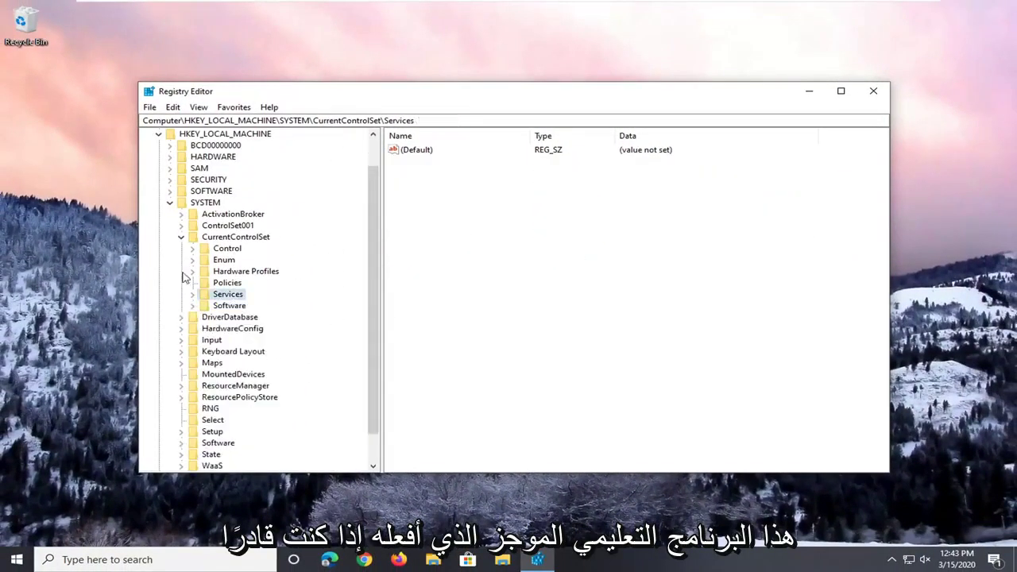
click(181, 237)
click(169, 236)
click(159, 167)
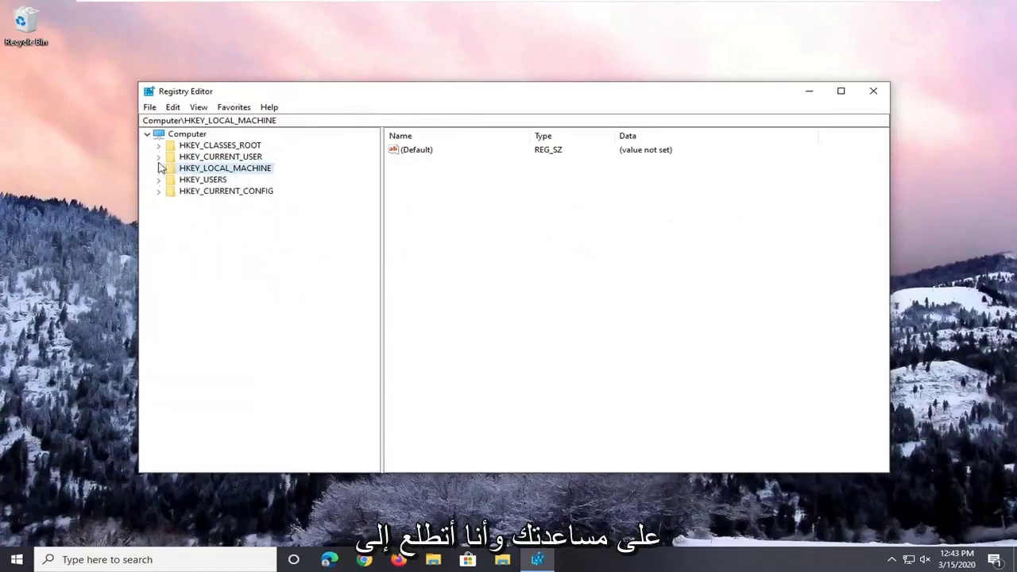
click(193, 133)
click(873, 90)
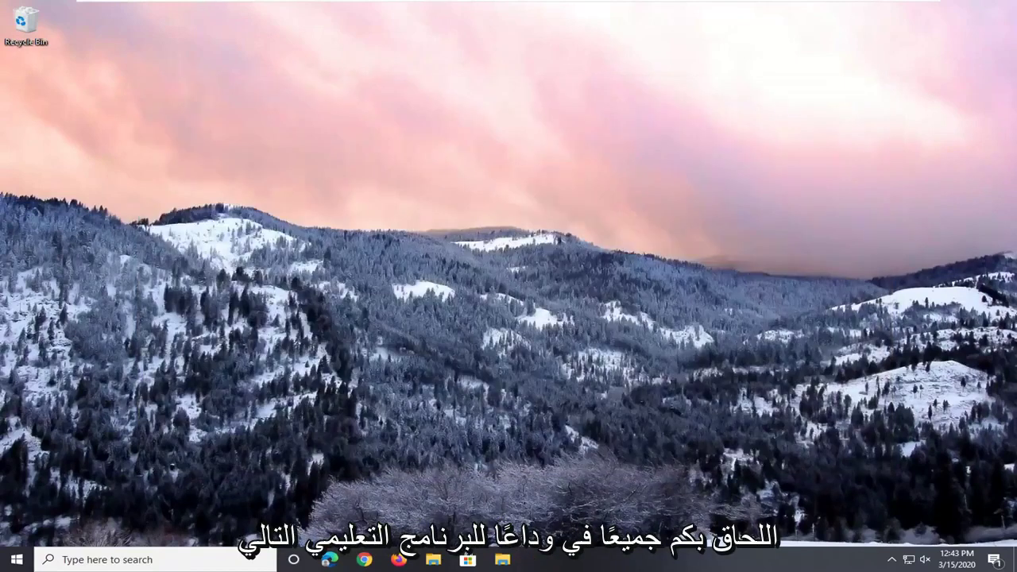